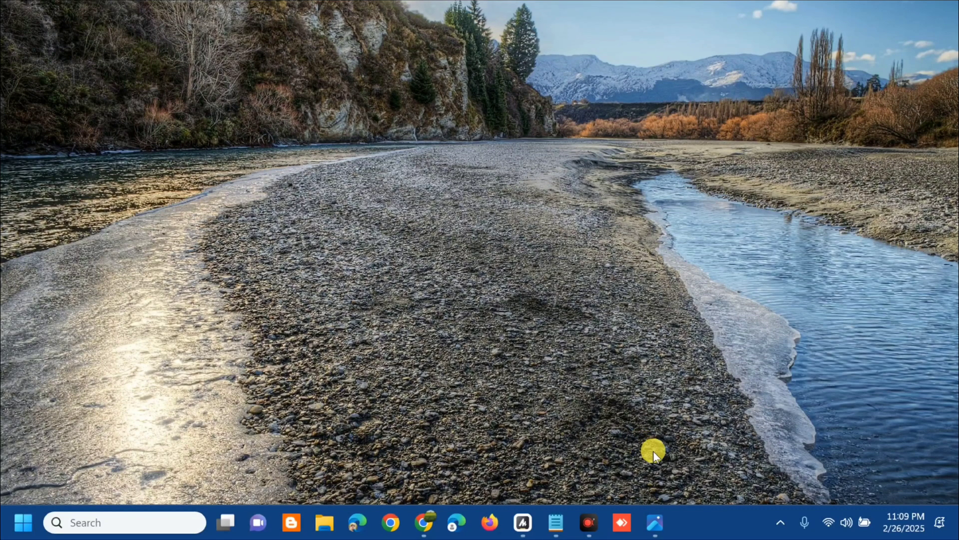
# Search Start for 'TROUBLE', open Troubleshoot settings and show the Other troubleshooters list
pyautogui.click(654, 532)
pyautogui.click(23, 524)
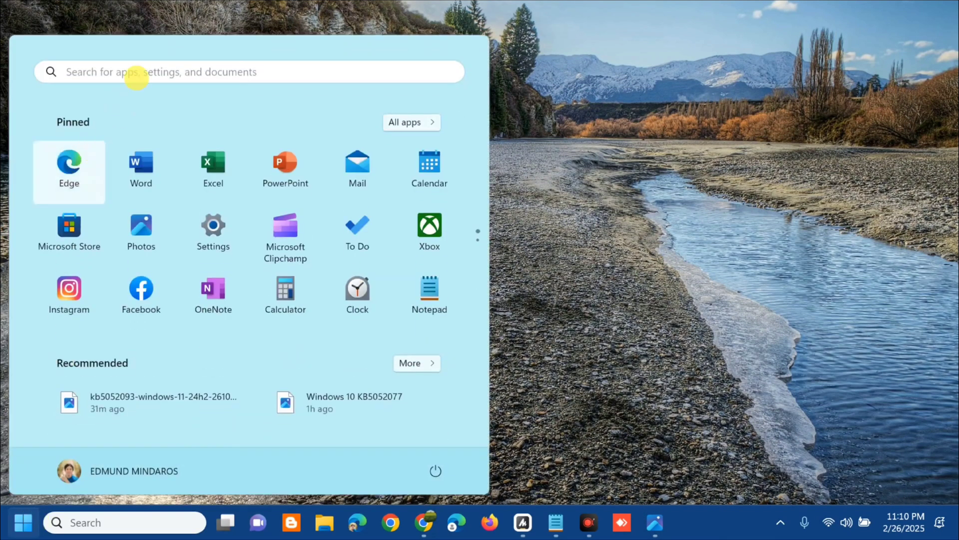
pyautogui.click(143, 69)
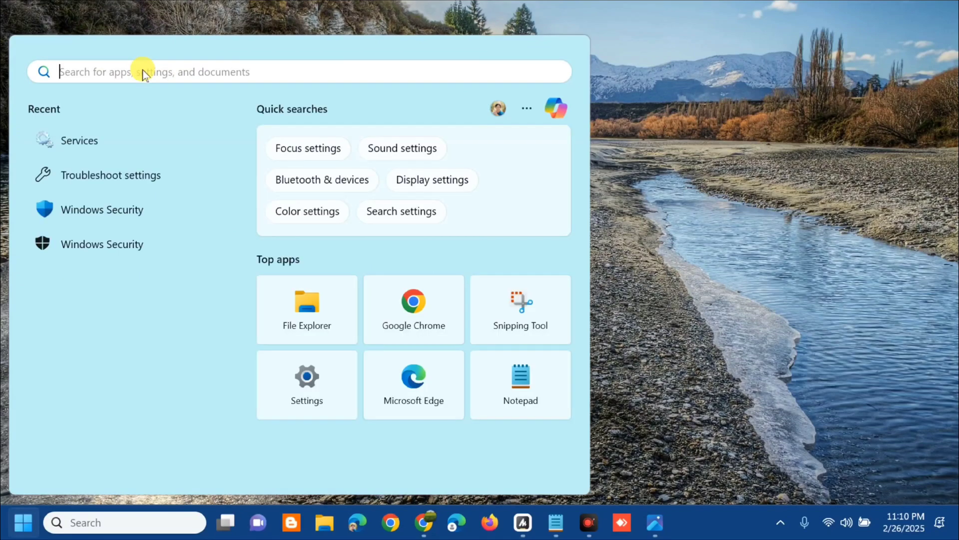
pyautogui.write('TROUBLE')
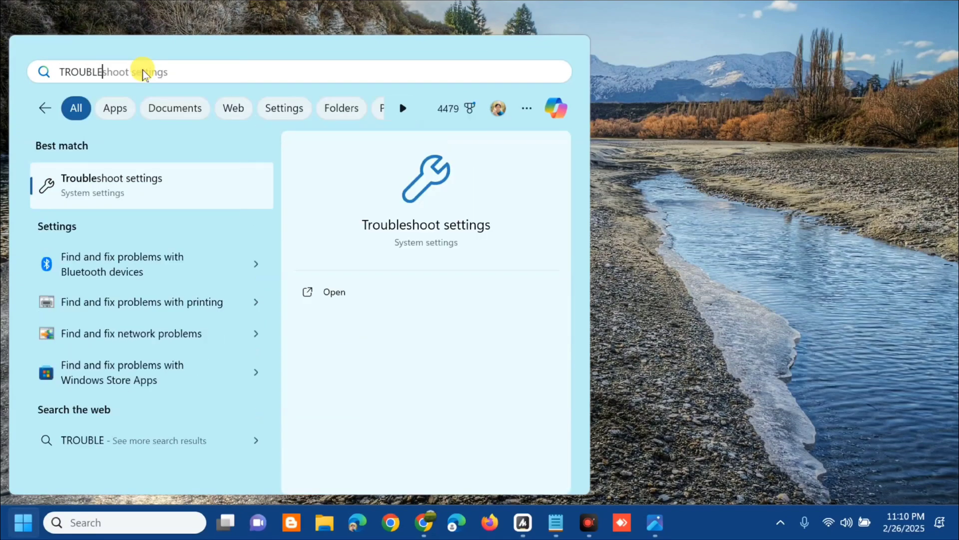
pyautogui.click(340, 298)
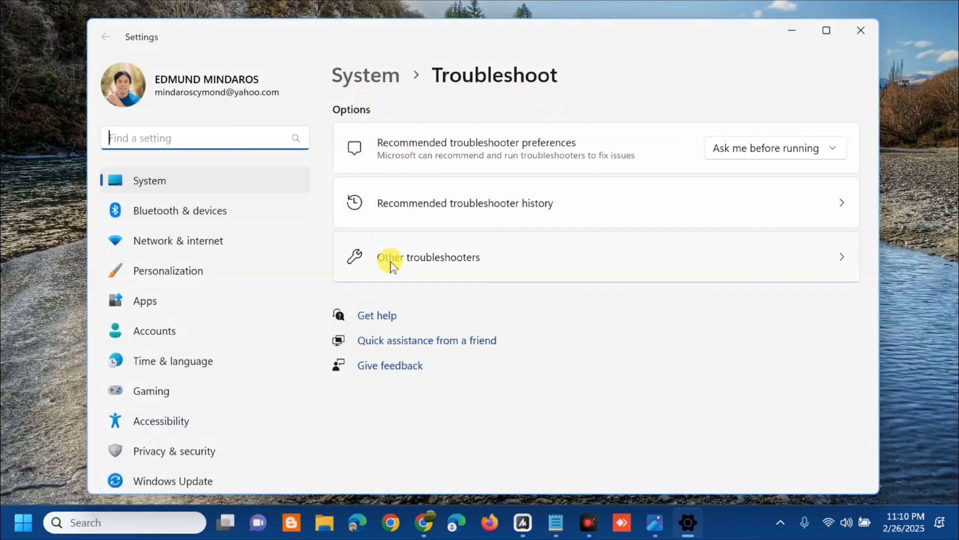
pyautogui.click(421, 265)
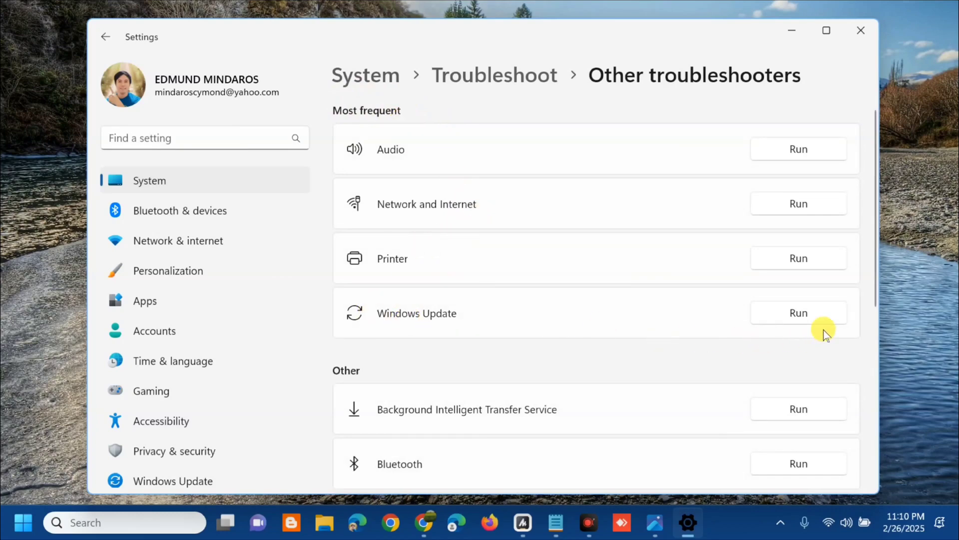
# Run the Windows Update troubleshooter to completion and close its report
pyautogui.click(796, 315)
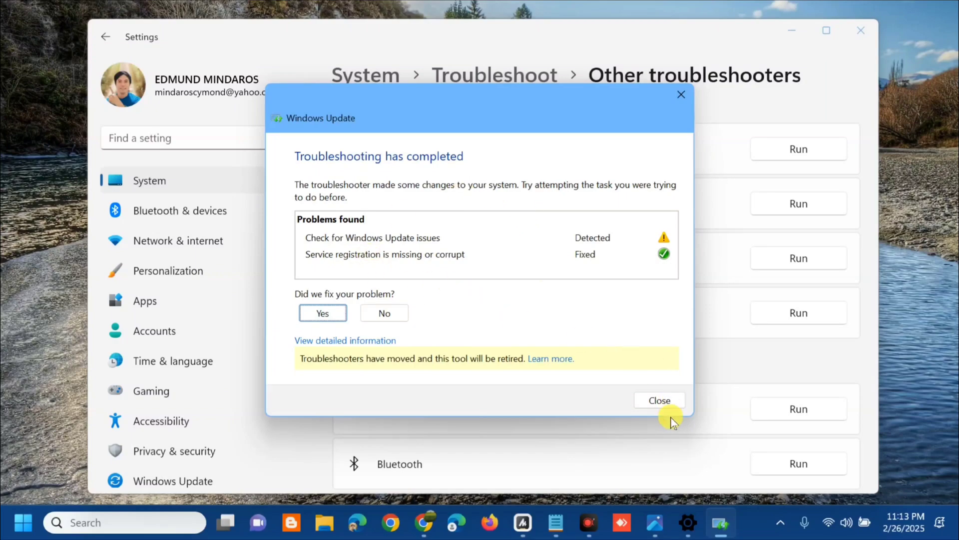
pyautogui.click(664, 399)
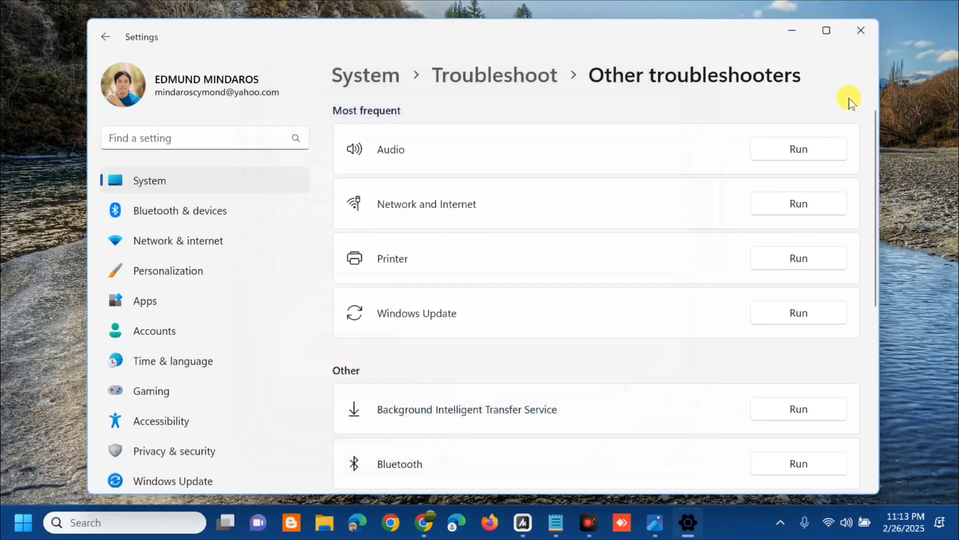
# Close Settings and launch the Services console by searching 'SERVICES' from Start
pyautogui.click(864, 31)
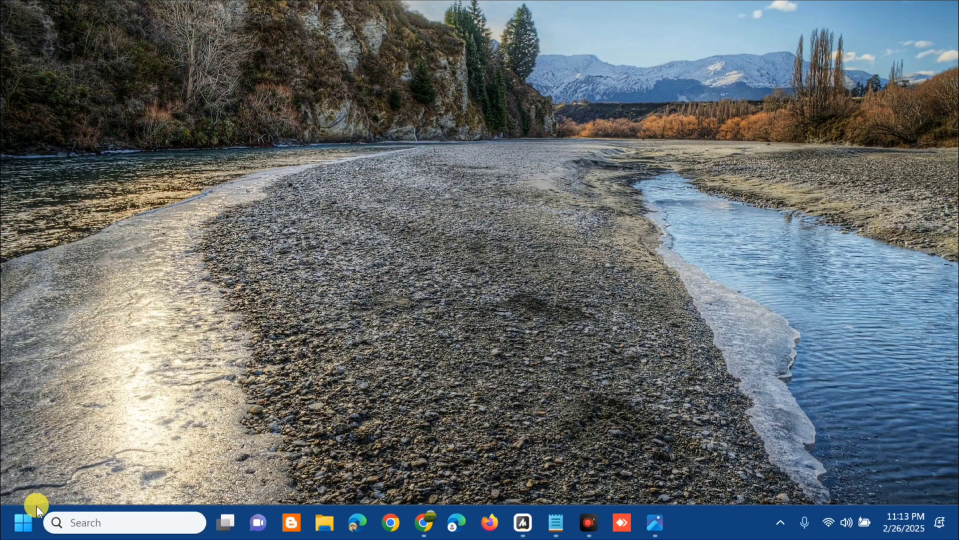
pyautogui.click(23, 522)
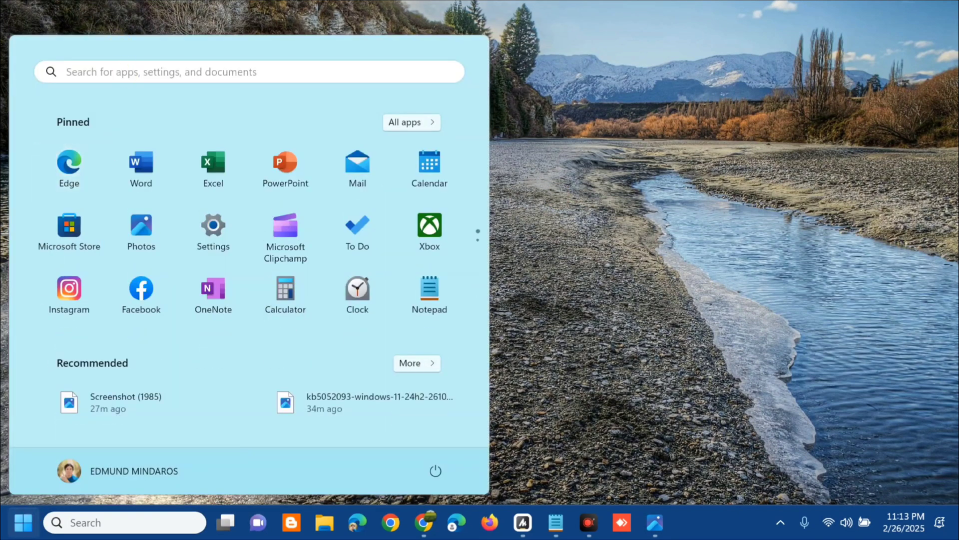
pyautogui.click(125, 71)
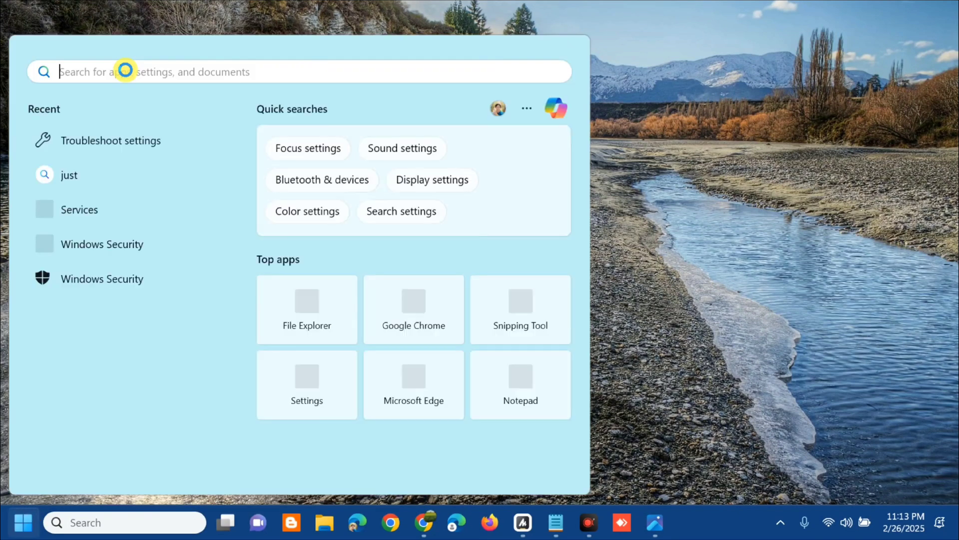
pyautogui.write('SERVICES')
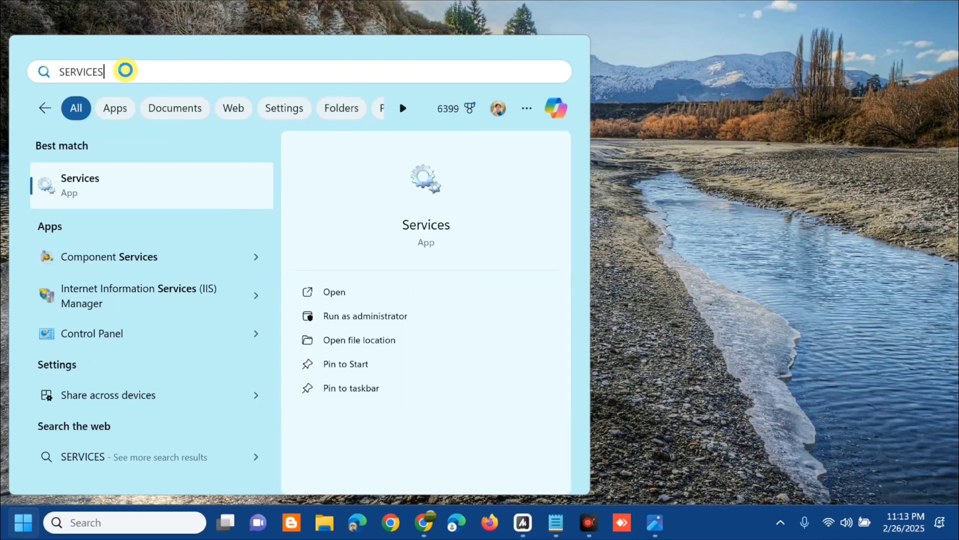
pyautogui.click(332, 292)
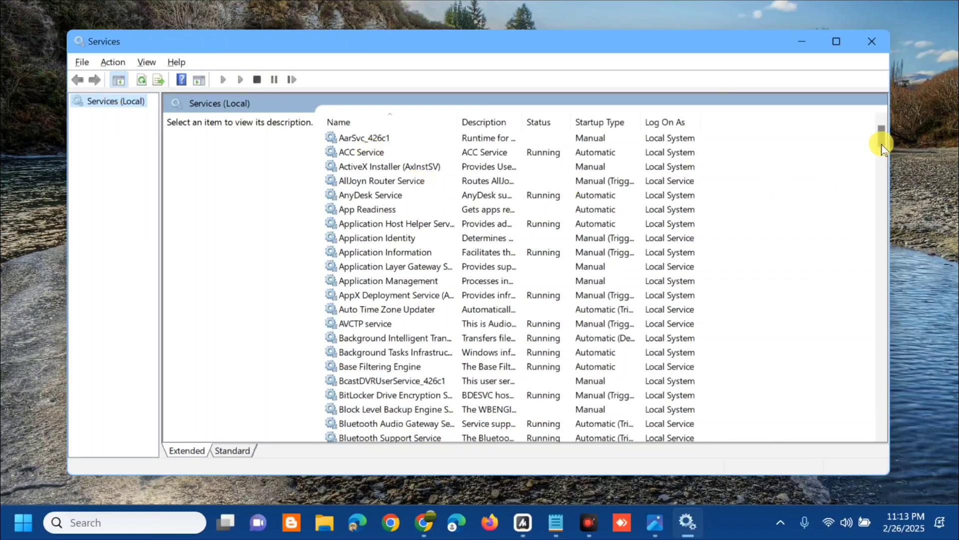
# Restart the Windows Update service from its context menu
pyautogui.moveTo(881, 145); pyautogui.dragTo(851, 419)
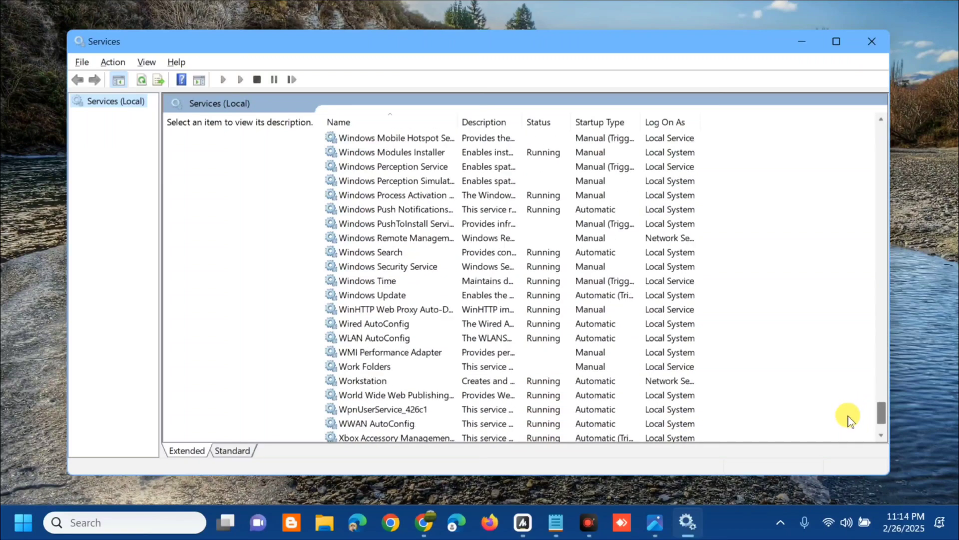
pyautogui.click(473, 299)
pyautogui.rightClick(472, 298)
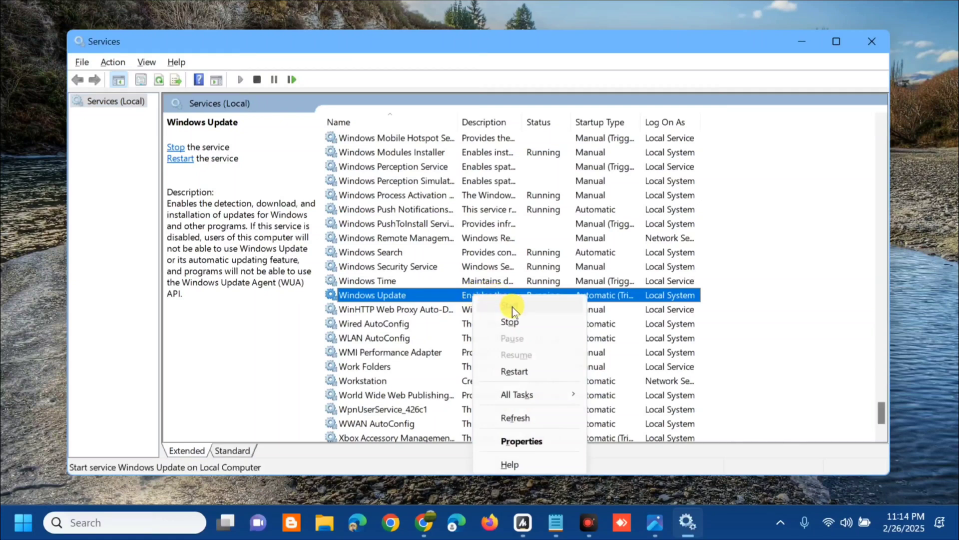
pyautogui.click(512, 374)
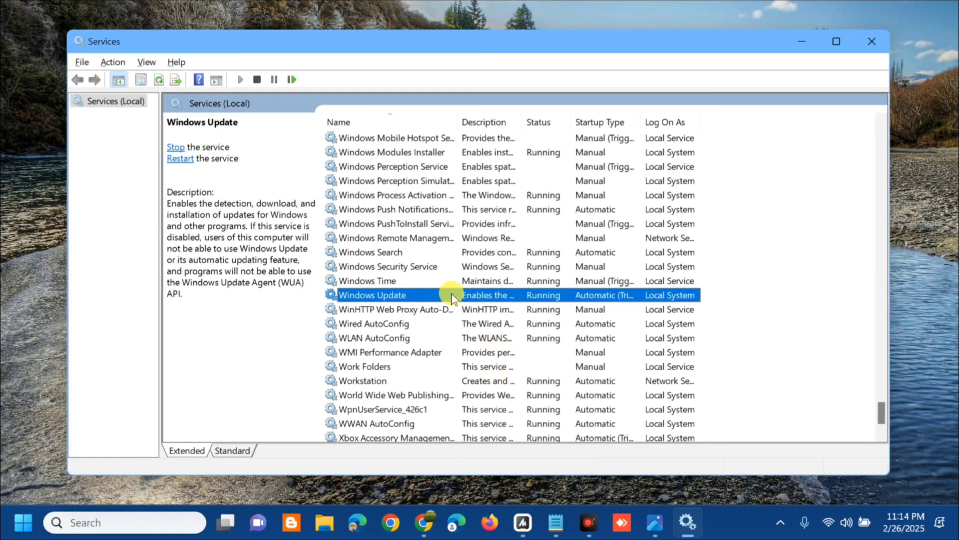
# Set the Windows Update service's startup type to Automatic and confirm with OK
pyautogui.doubleClick(395, 295)
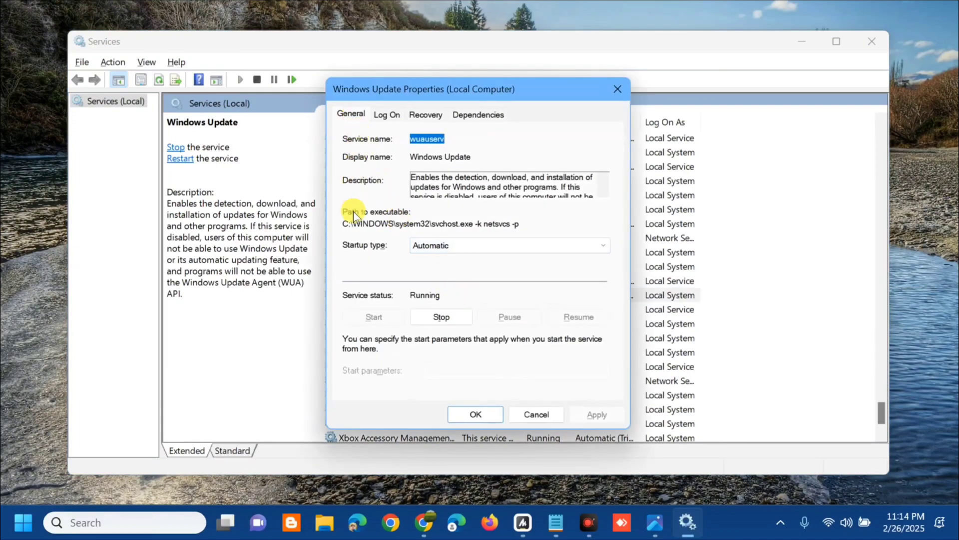
pyautogui.click(594, 250)
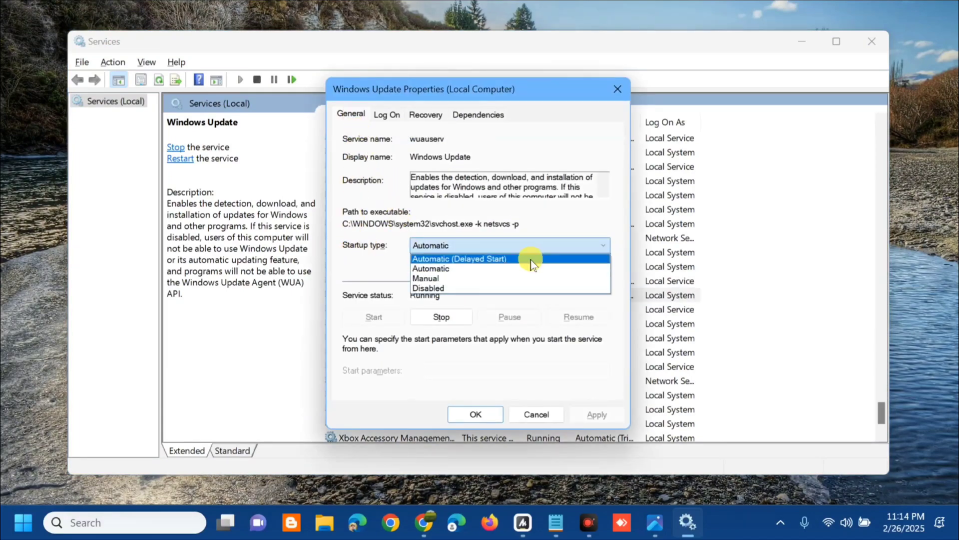
pyautogui.click(520, 269)
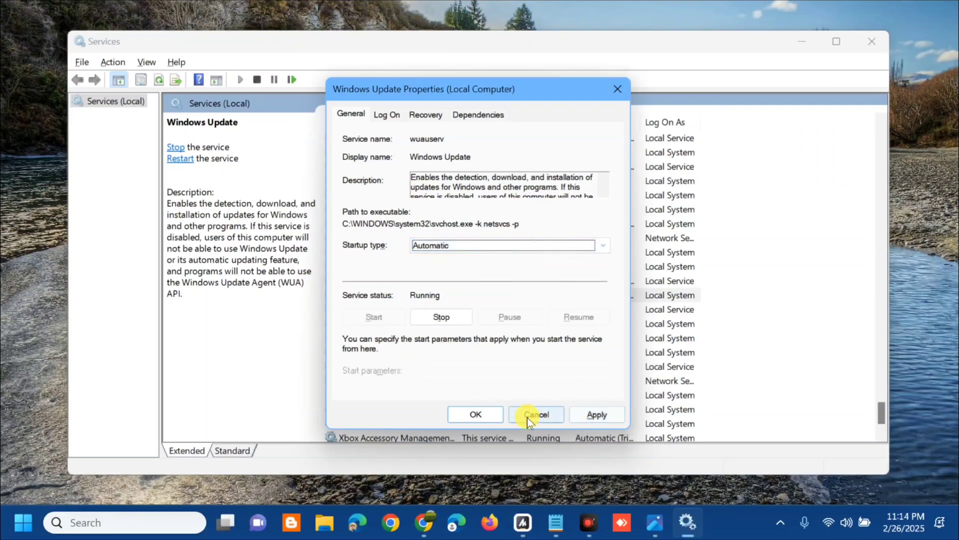
pyautogui.click(475, 414)
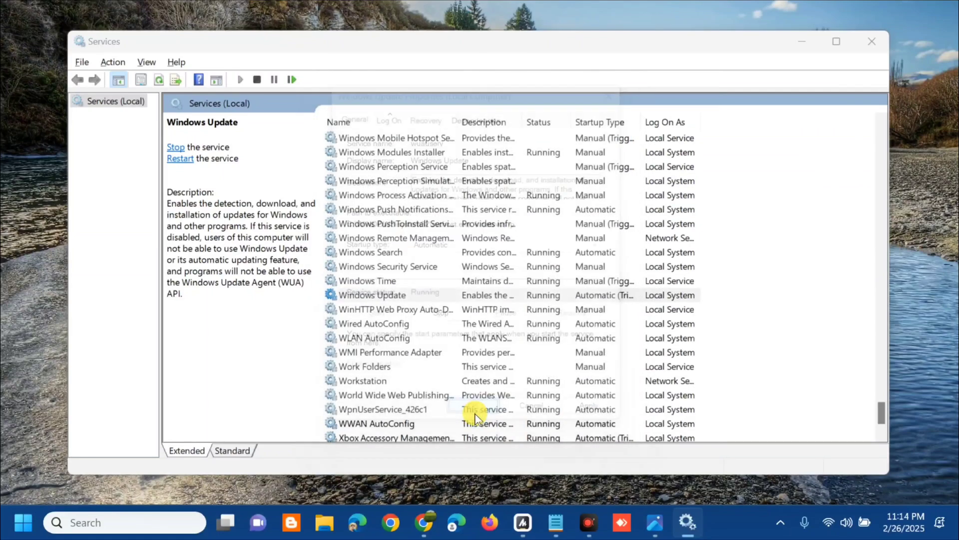
# Change Background Intelligent Transfer Service startup type to Automatic, apply it and close its properties
pyautogui.moveTo(879, 417); pyautogui.dragTo(879, 161)
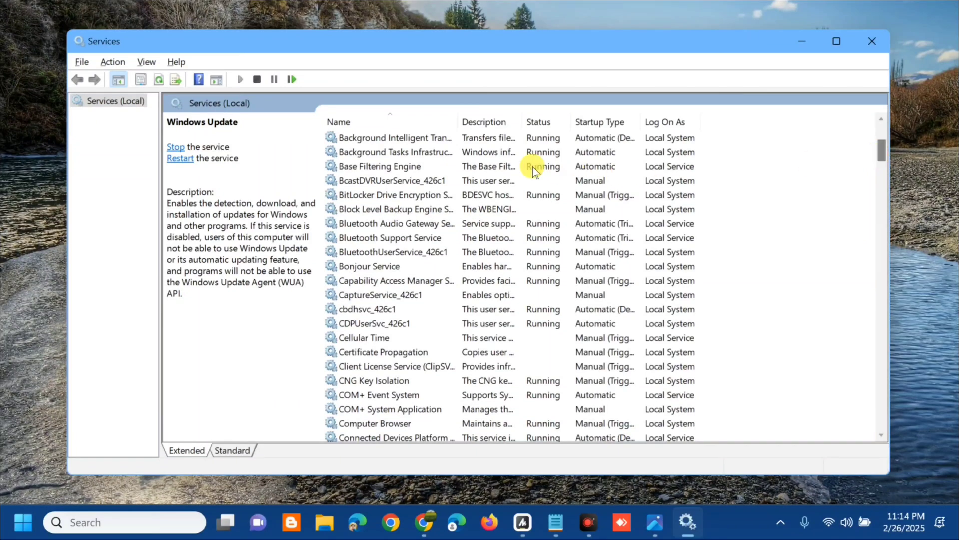
pyautogui.click(472, 137)
pyautogui.rightClick(473, 138)
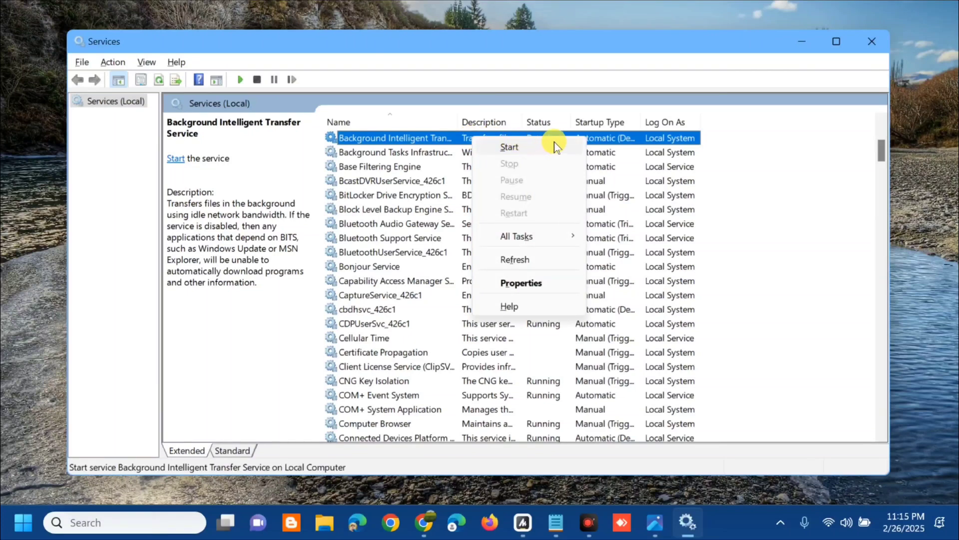
pyautogui.click(451, 141)
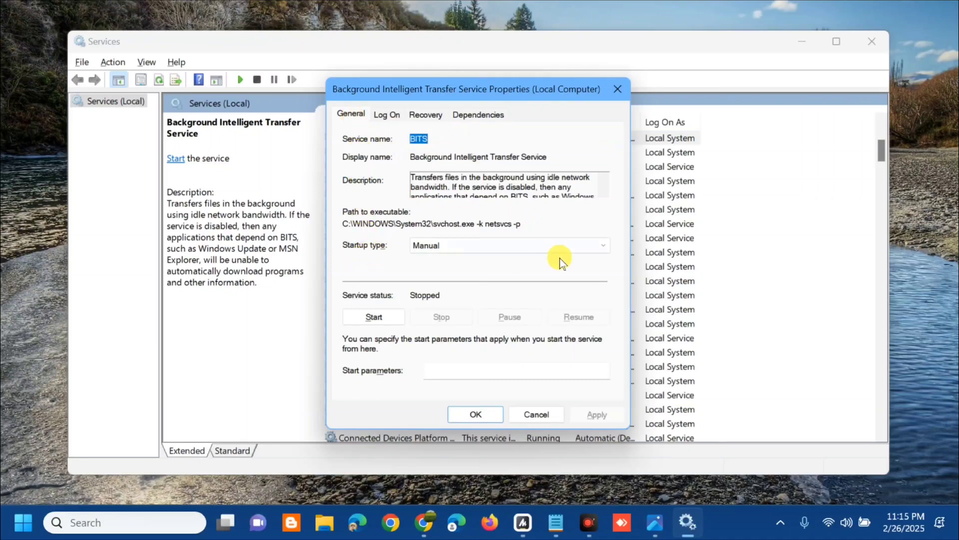
pyautogui.click(598, 246)
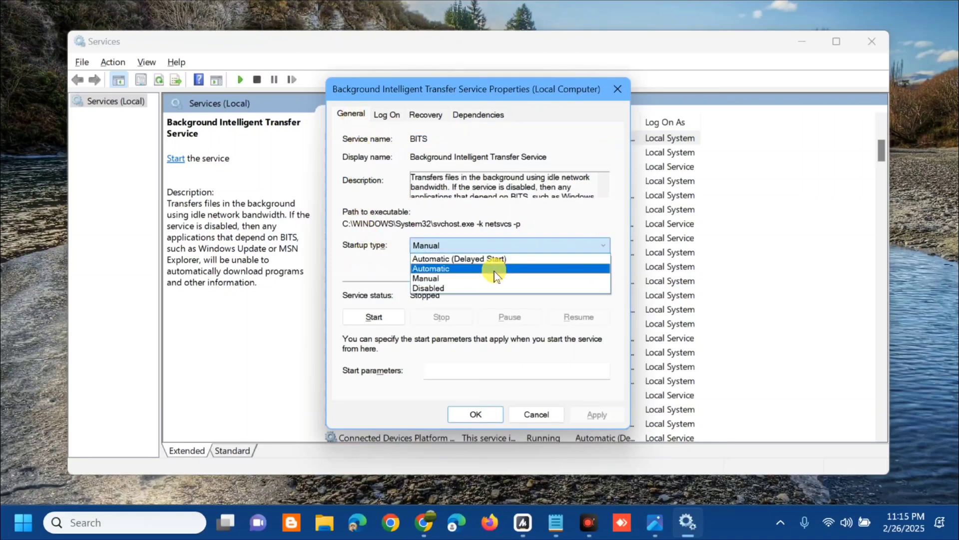
pyautogui.click(494, 269)
pyautogui.click(598, 415)
pyautogui.click(476, 416)
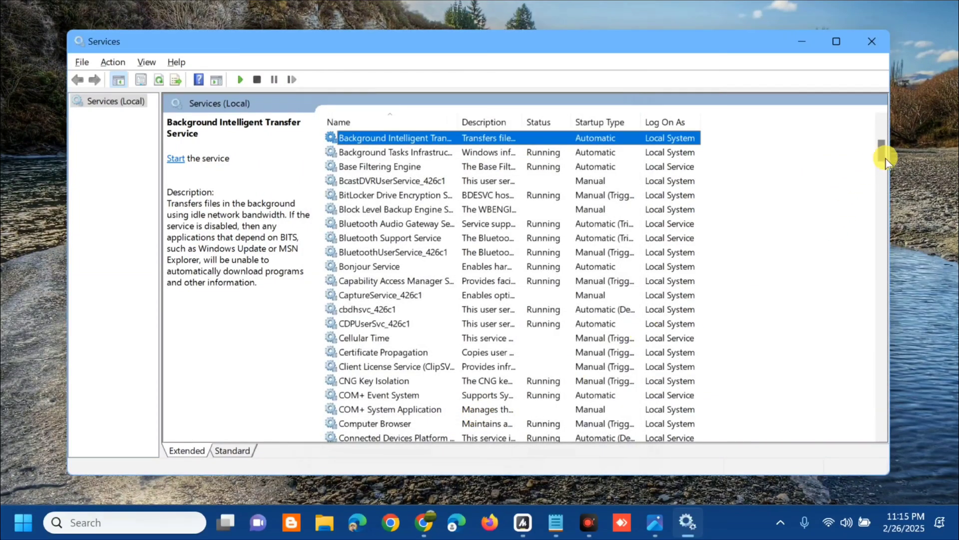
# Restart Cryptographic Services from its context menu
pyautogui.moveTo(882, 157); pyautogui.dragTo(883, 169)
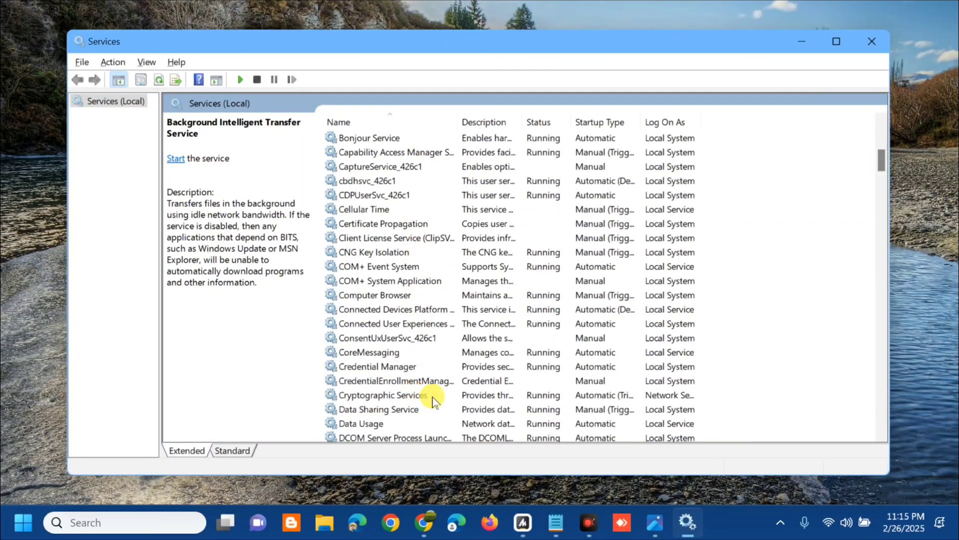
pyautogui.scroll(-2, 426, 394)
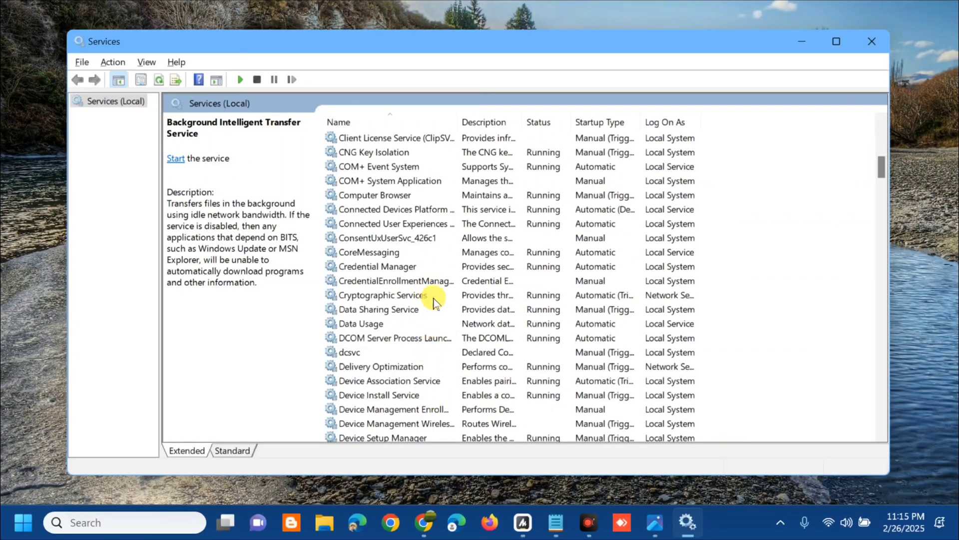
pyautogui.rightClick(478, 297)
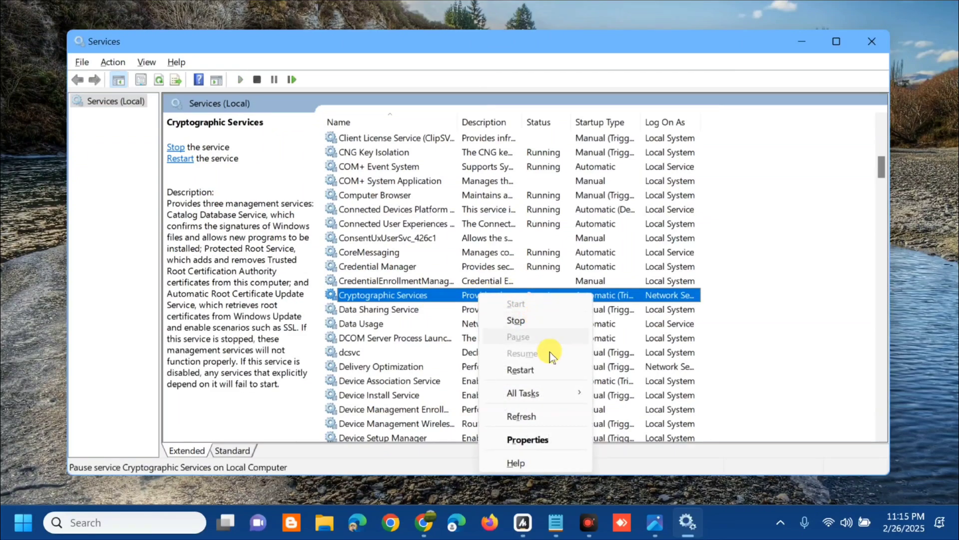
pyautogui.click(528, 371)
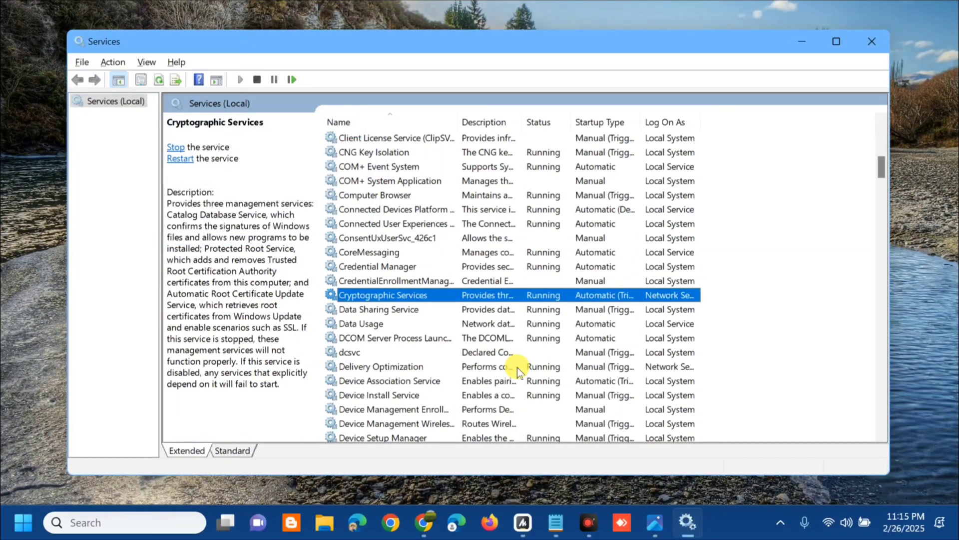
# Set Cryptographic Services startup type to Automatic, apply and confirm with OK
pyautogui.doubleClick(456, 299)
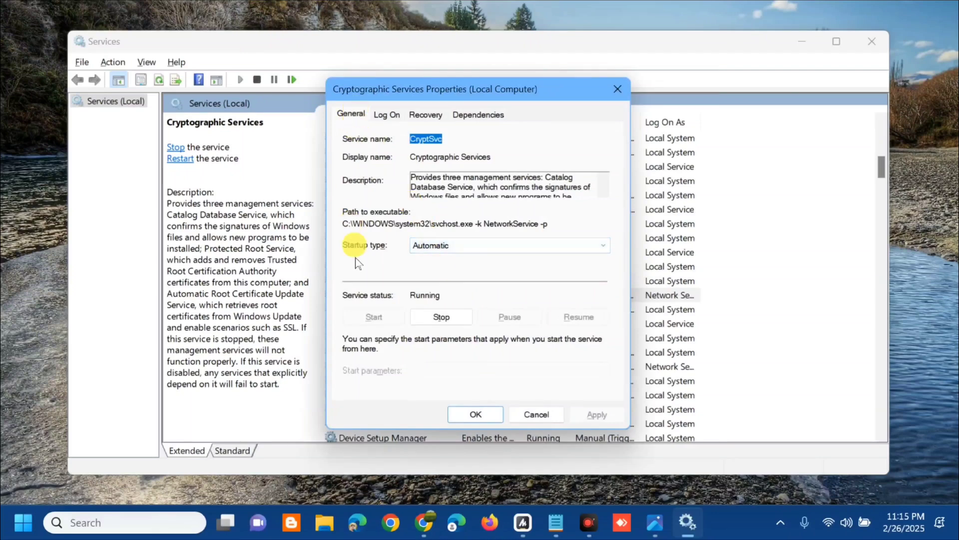
pyautogui.click(573, 247)
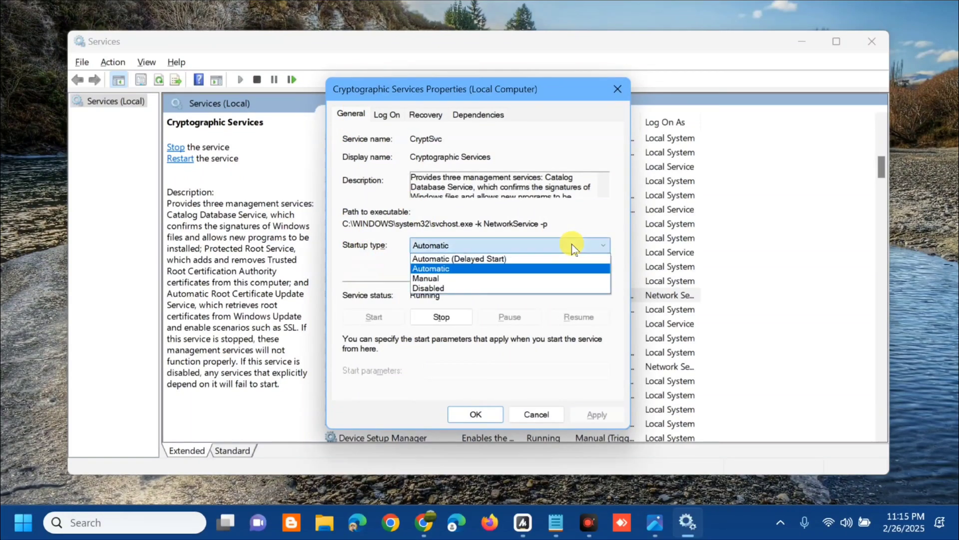
pyautogui.click(477, 270)
pyautogui.click(602, 416)
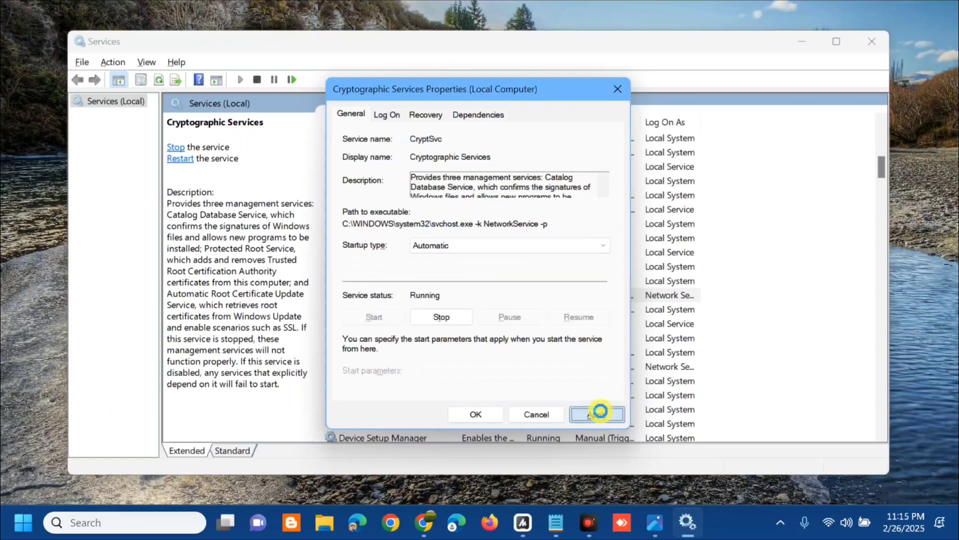
pyautogui.click(476, 414)
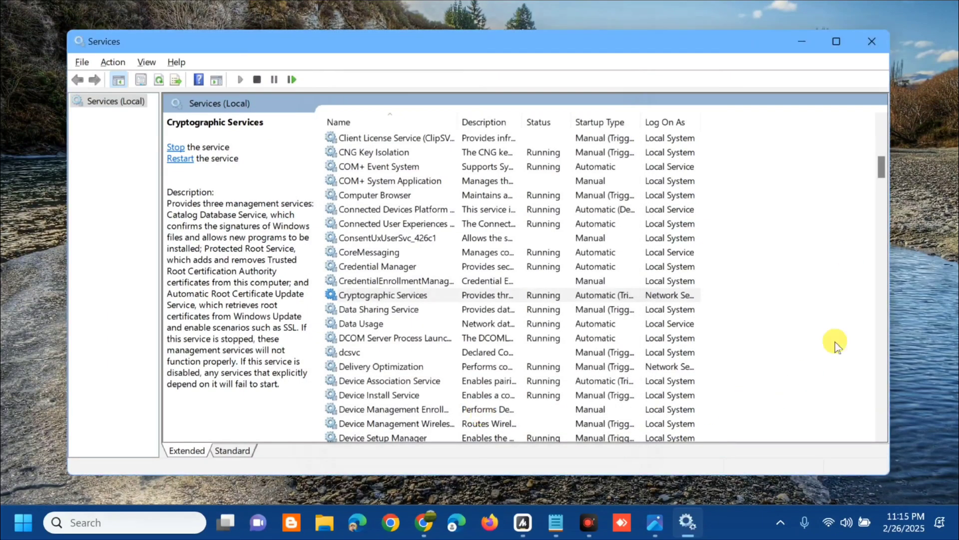
# Close the Services window, then dismiss the power options and Start menu
pyautogui.click(872, 42)
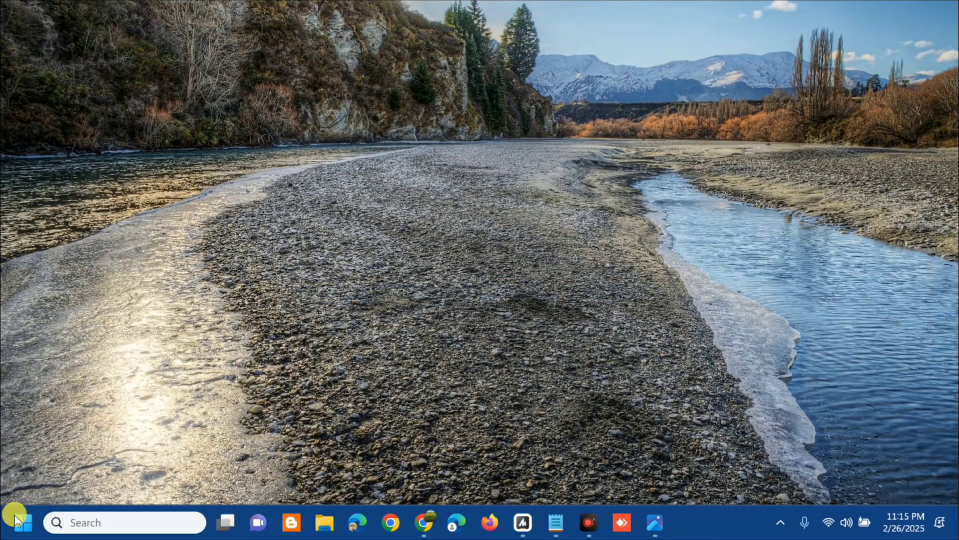
pyautogui.click(15, 517)
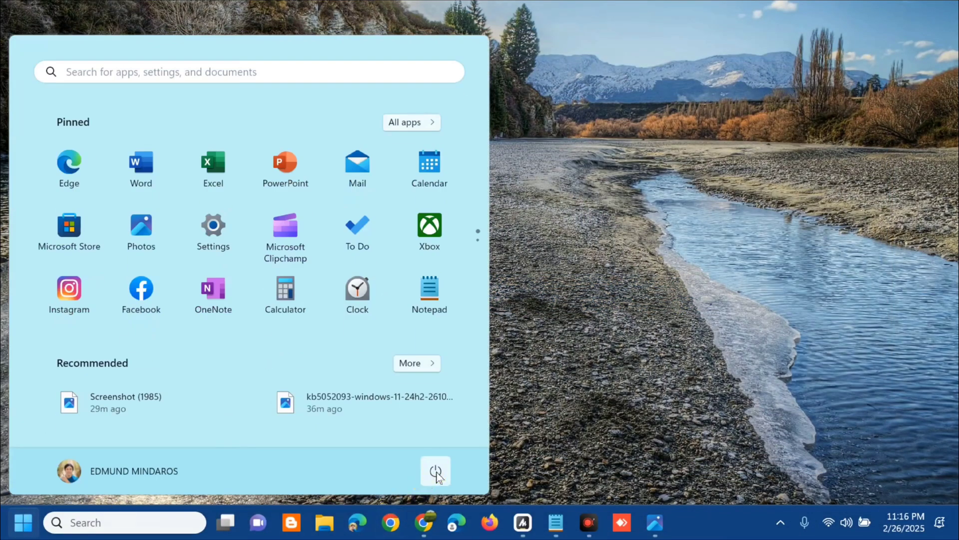
pyautogui.click(437, 472)
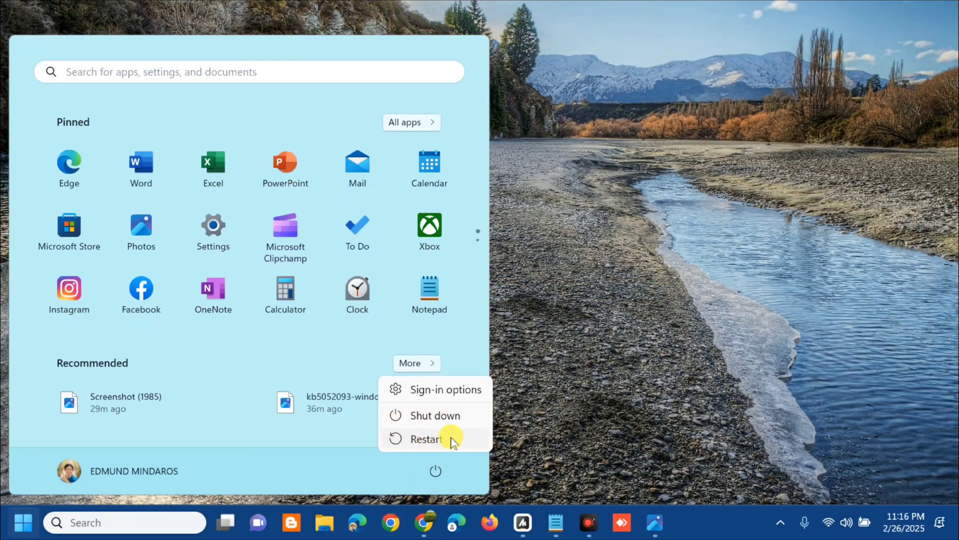
pyautogui.click(700, 314)
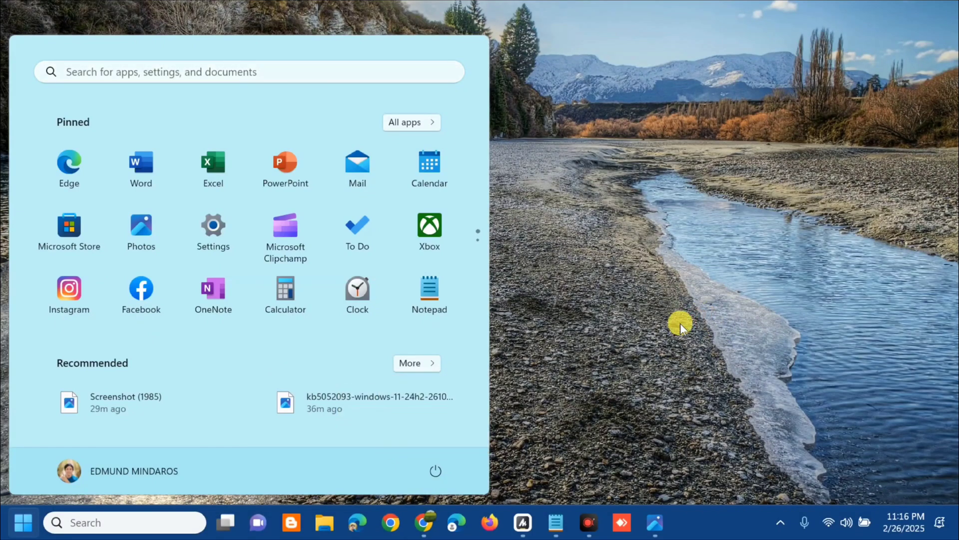
pyautogui.click(678, 327)
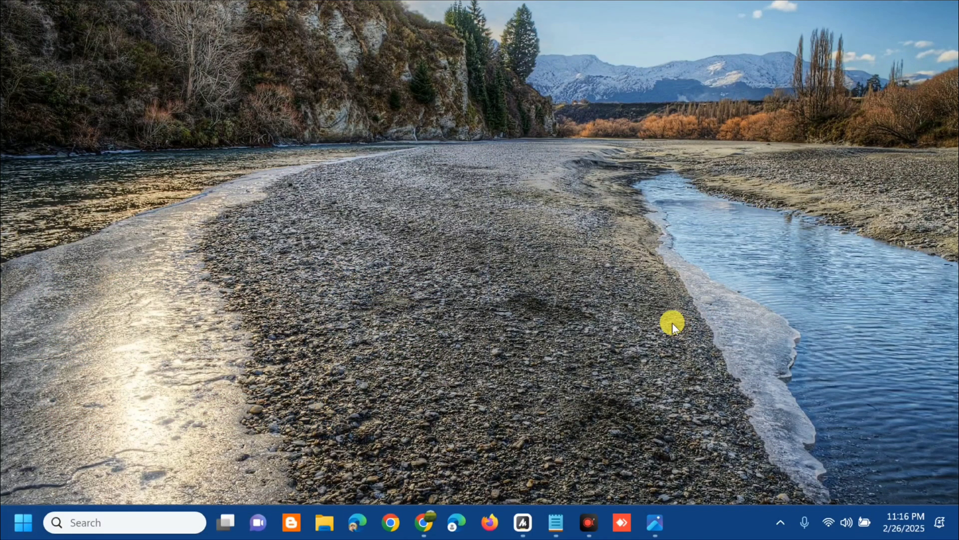